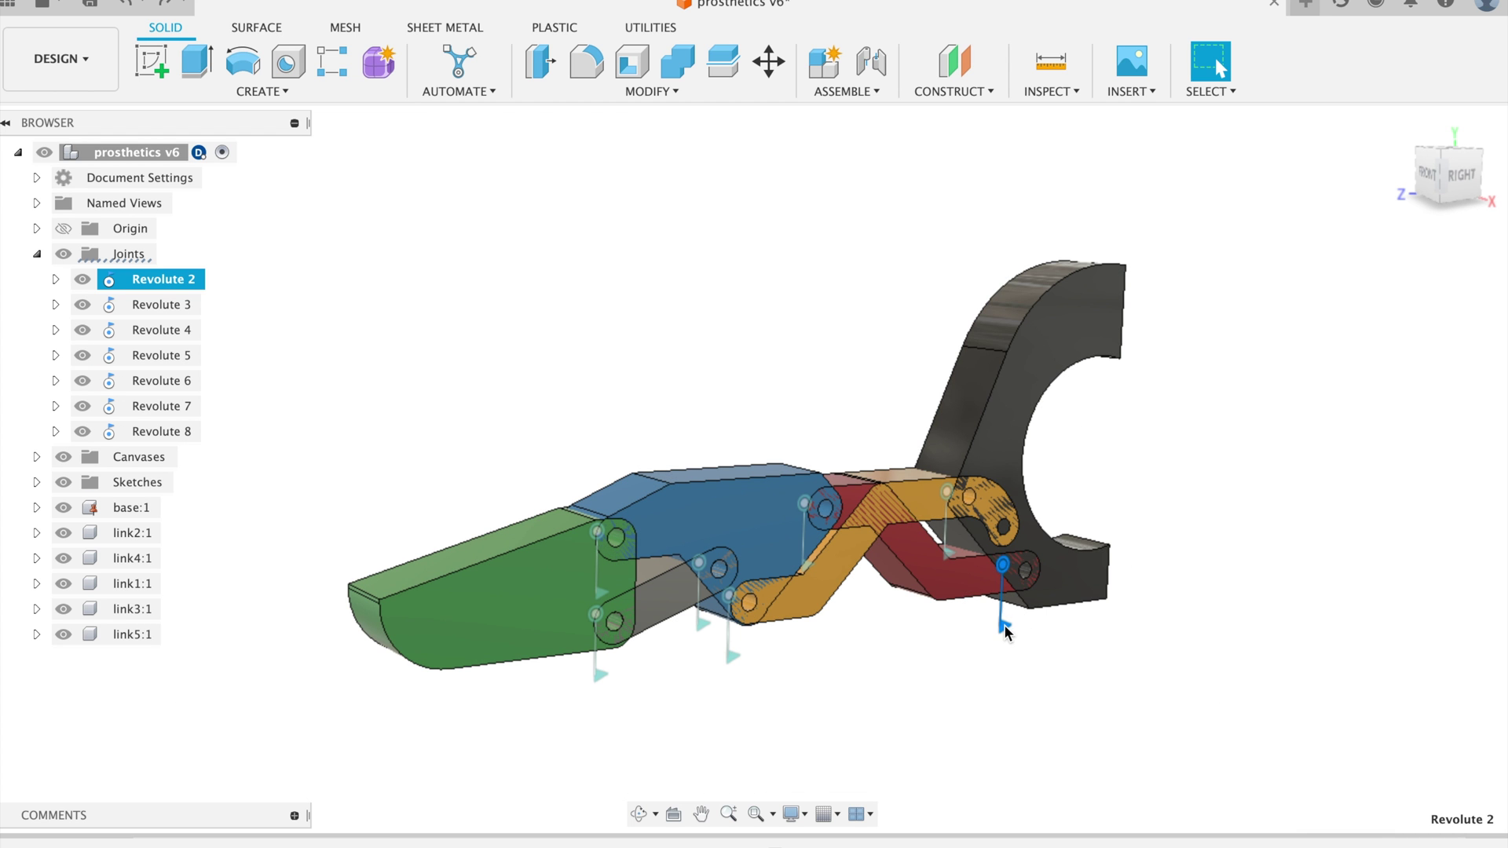
- Rotate the base Revolute 2 joint to 70 degrees, curling the finger links upward
drag(998, 670, 1002, 667)
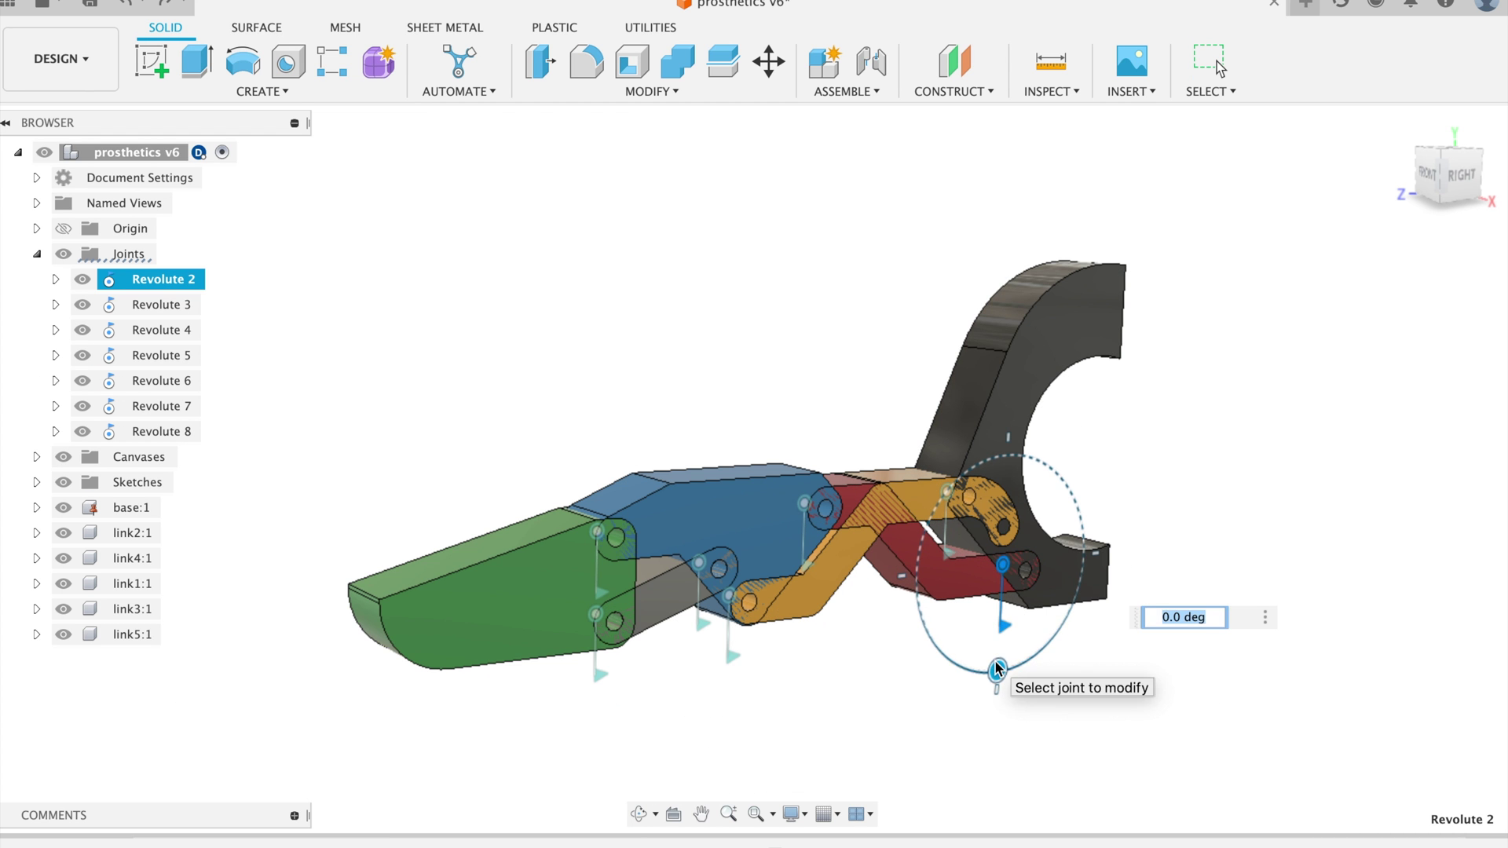
key(Escape)
scroll(1068, 683, down, 5)
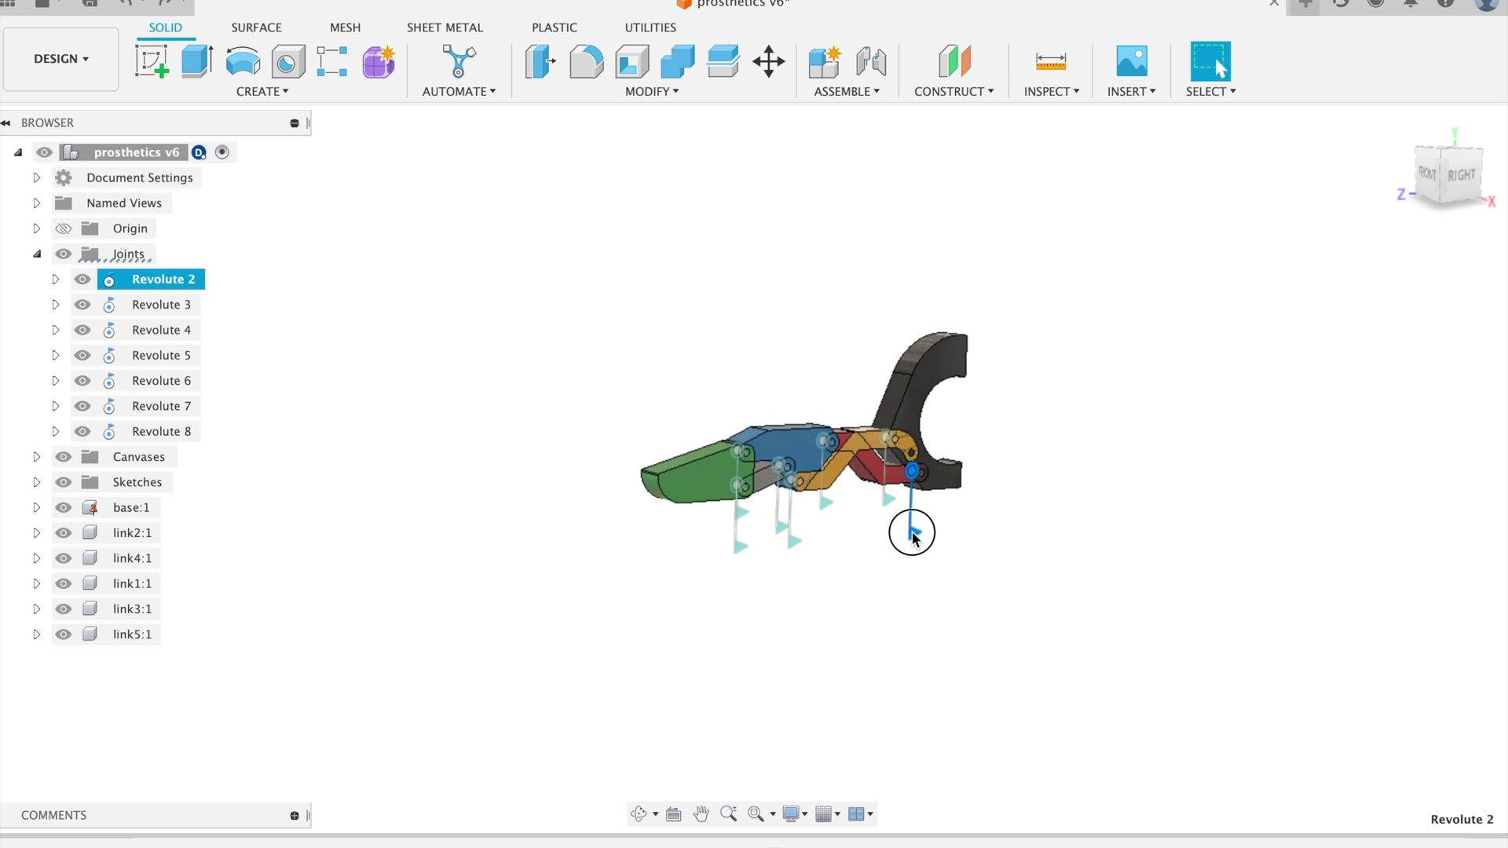
click(914, 537)
mouse_move(908, 578)
mouse_down()
mouse_move(967, 521)
mouse_move(921, 521)
mouse_up()
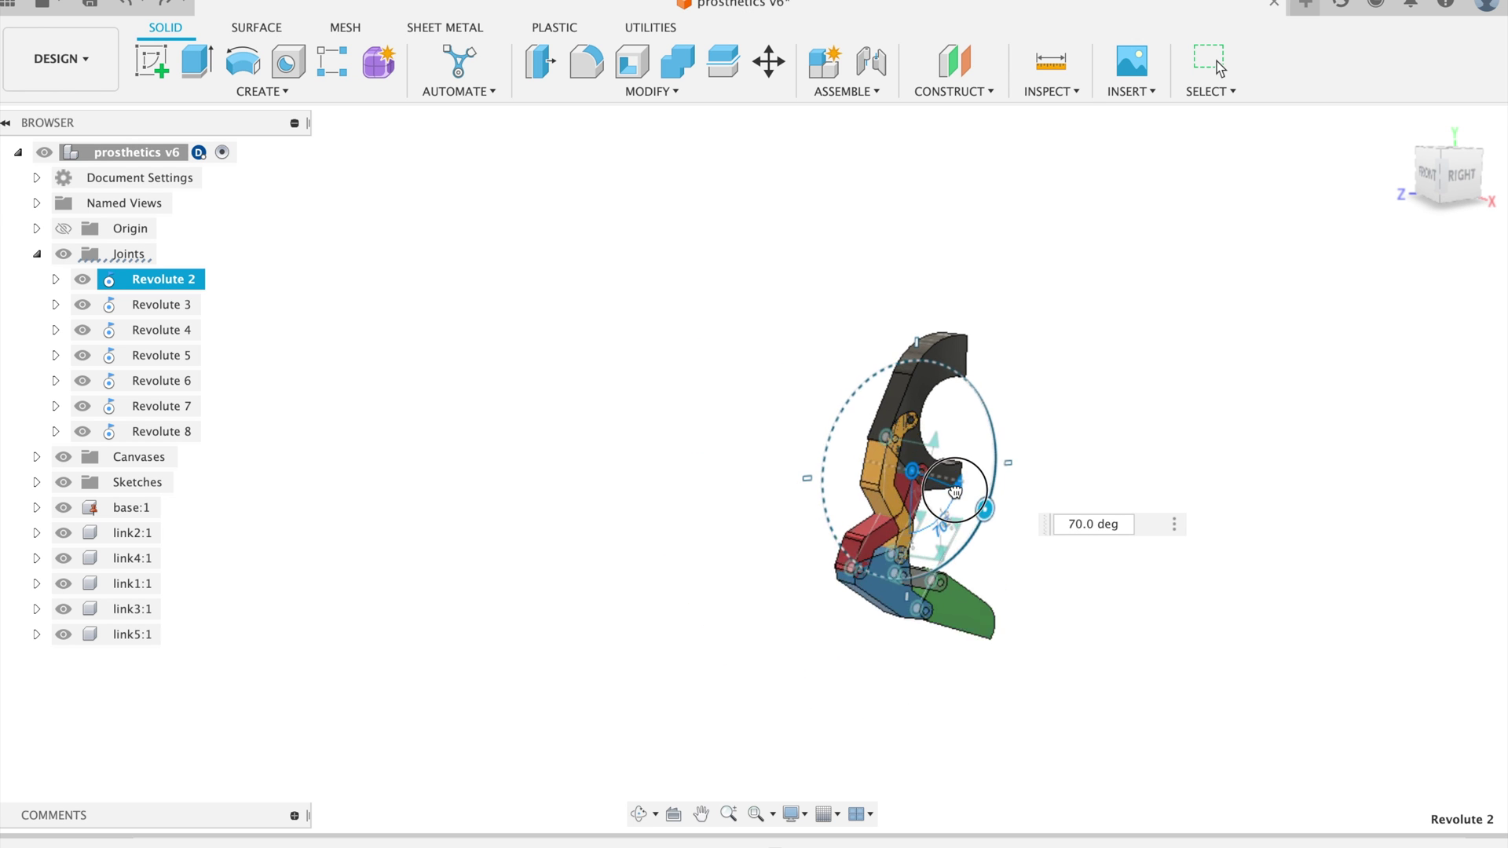